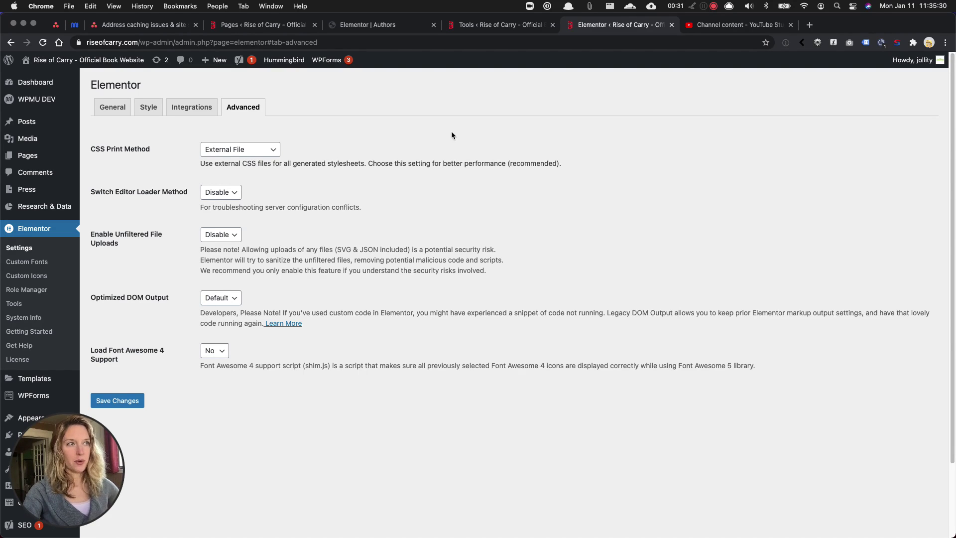
View the site's page list, then switch to the 'Elementor | Authors' editor tab.
{"action": "left_click", "coordinate": [264, 27]}
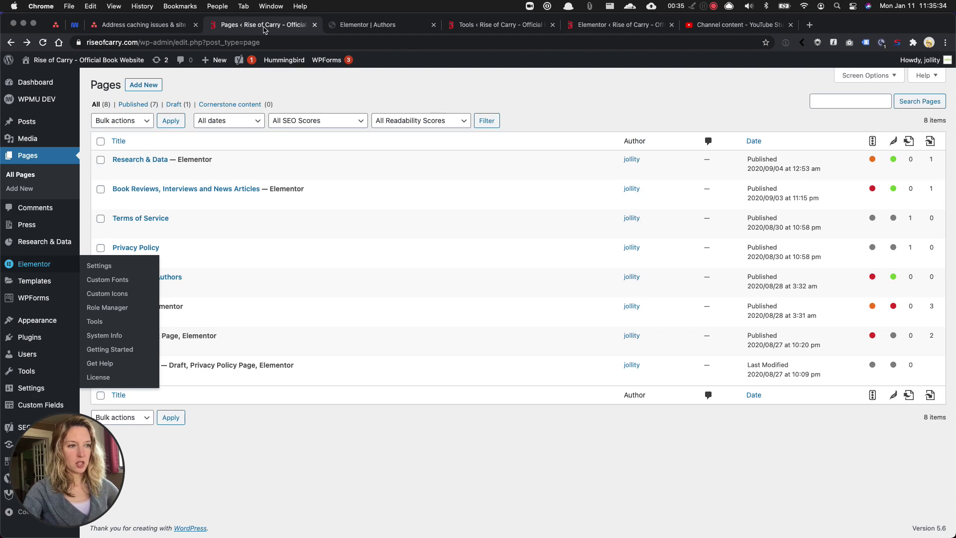
{"action": "mouse_move", "coordinate": [217, 265]}
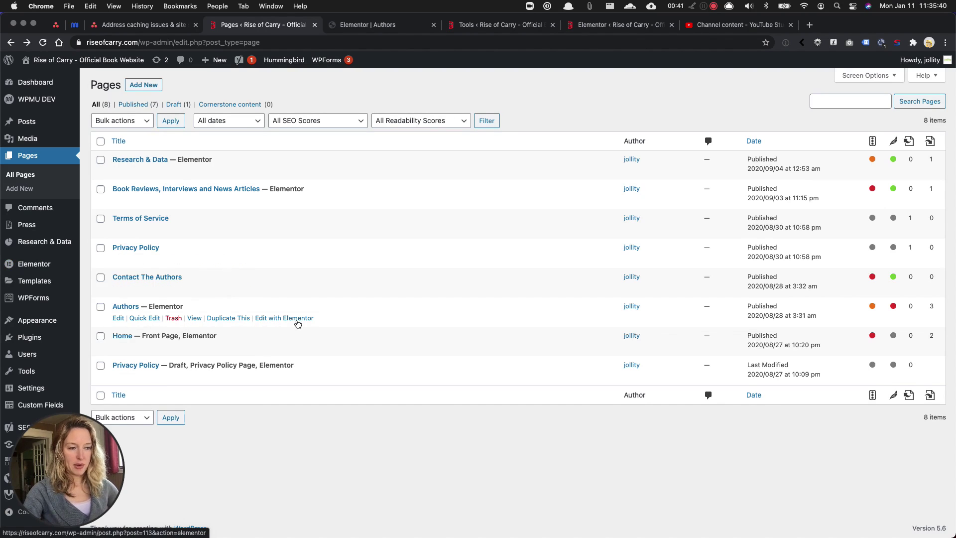
{"action": "left_click", "coordinate": [378, 25]}
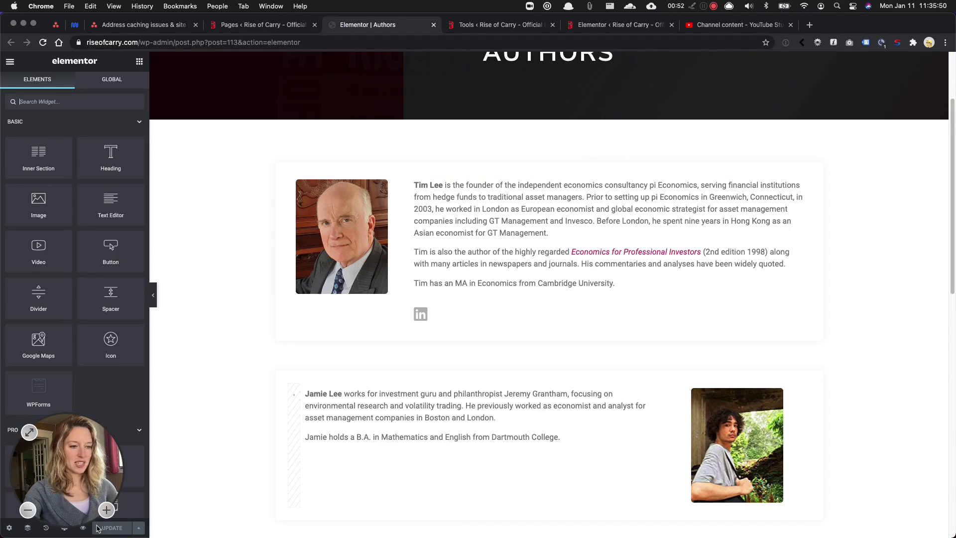
{"action": "mouse_move", "coordinate": [85, 459]}
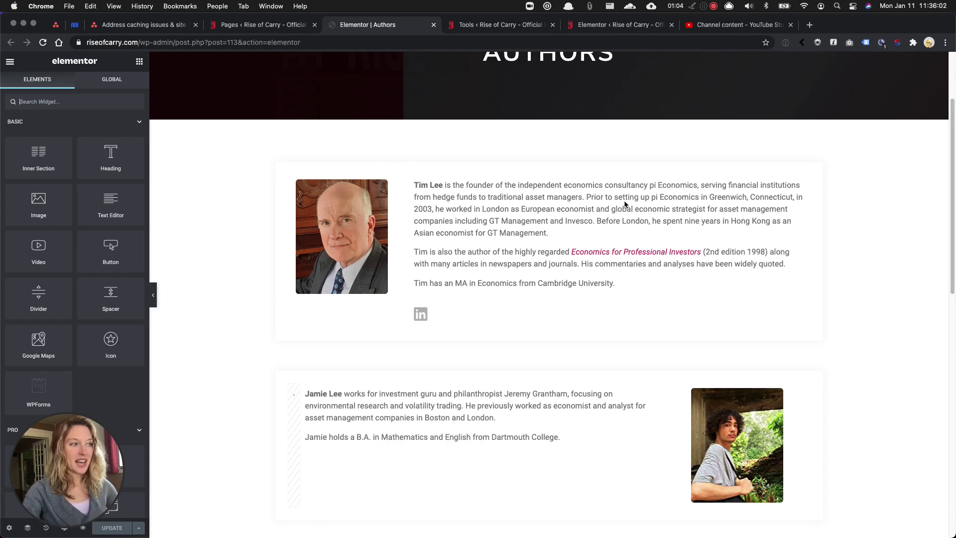
{"action": "left_click", "coordinate": [702, 198]}
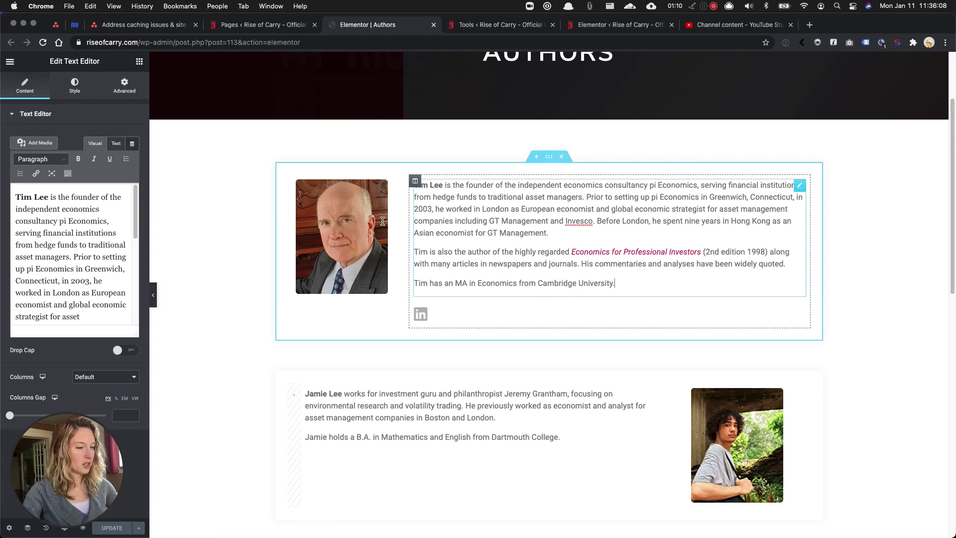
{"action": "left_click", "coordinate": [78, 258]}
{"action": "scroll", "coordinate": [78, 258], "scroll_direction": "down", "scroll_amount": 5}
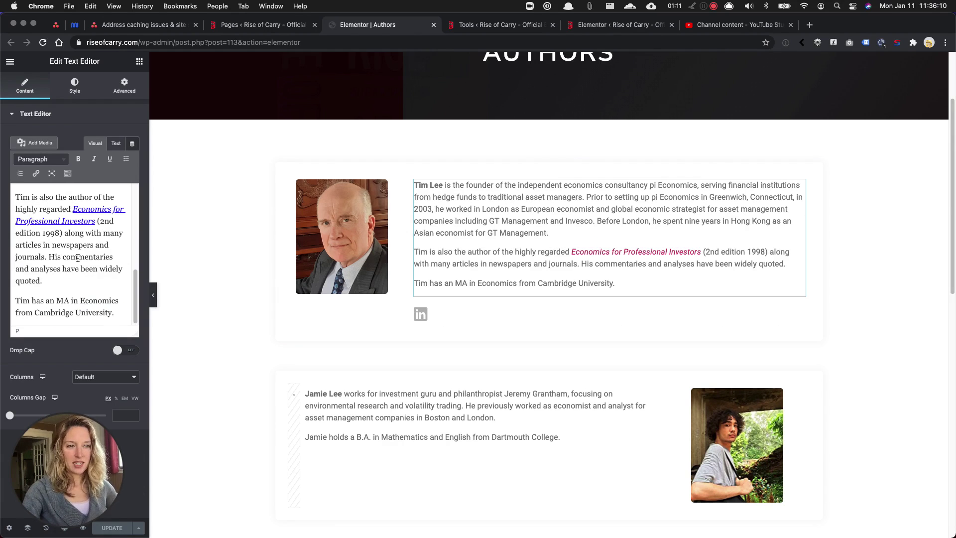
{"action": "left_click", "coordinate": [119, 312]}
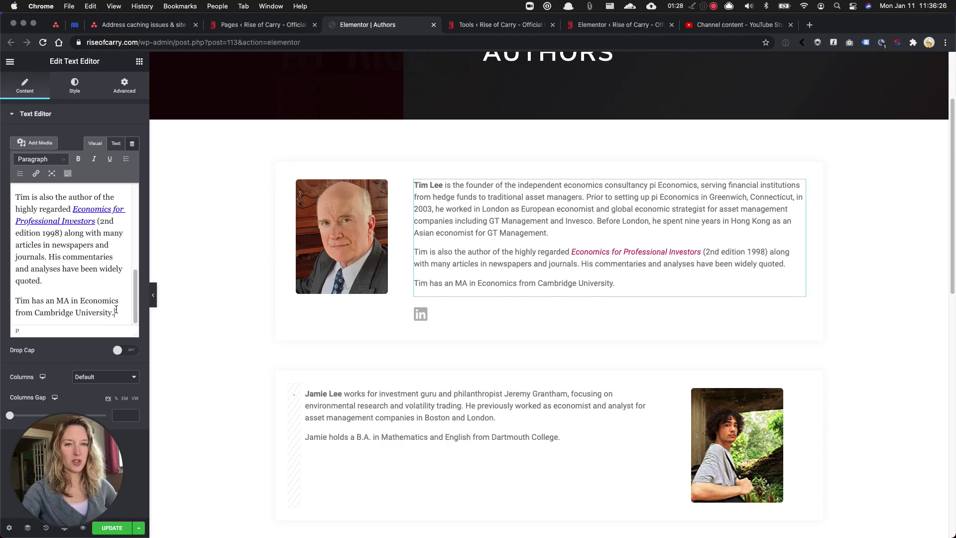
{"action": "left_click", "coordinate": [112, 528]}
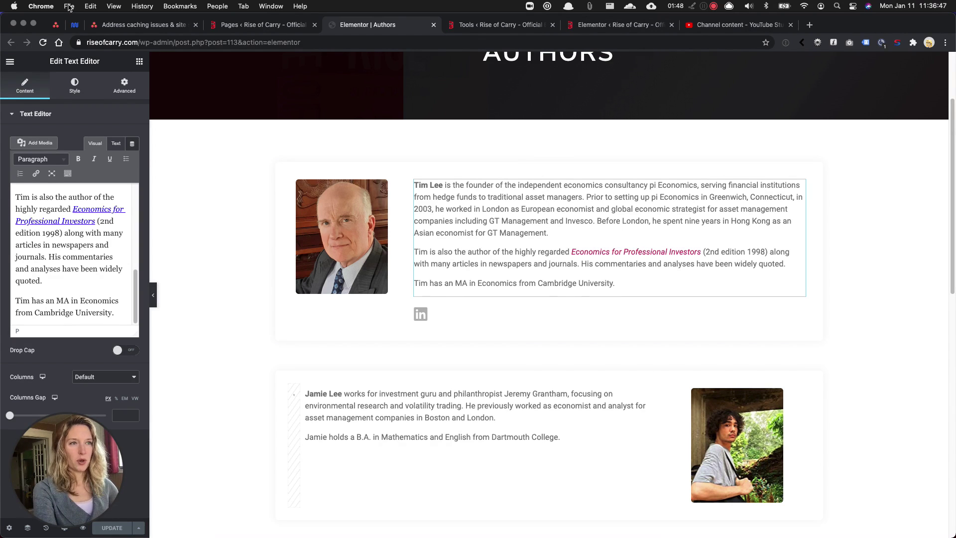
{"action": "left_click", "coordinate": [50, 7]}
{"action": "mouse_move", "coordinate": [73, 9]}
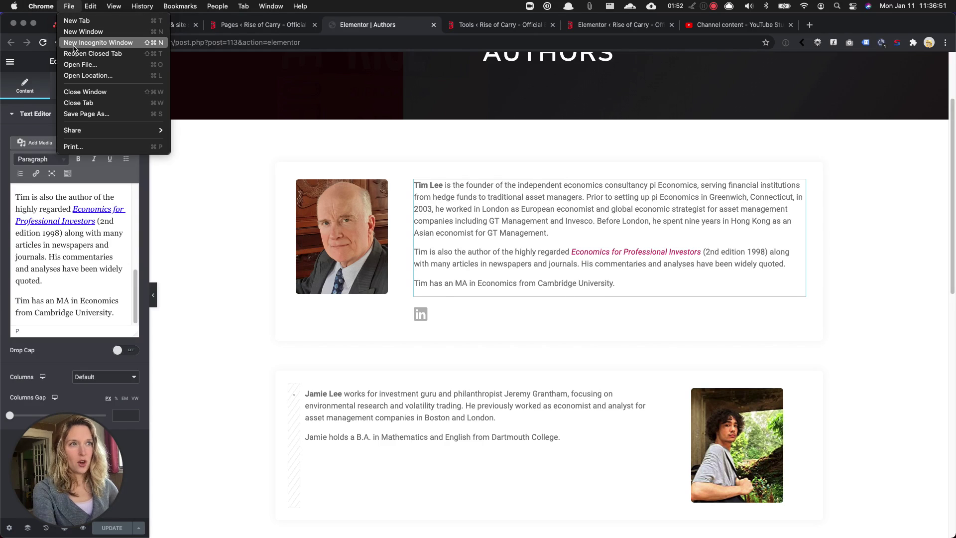
{"action": "left_click", "coordinate": [114, 43]}
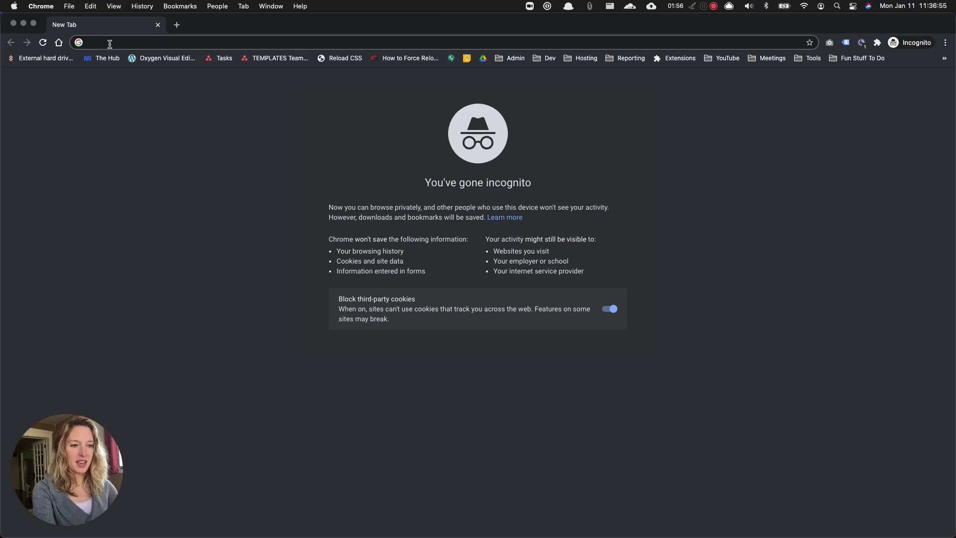
{"action": "type", "text": "riseofcarry.com"}
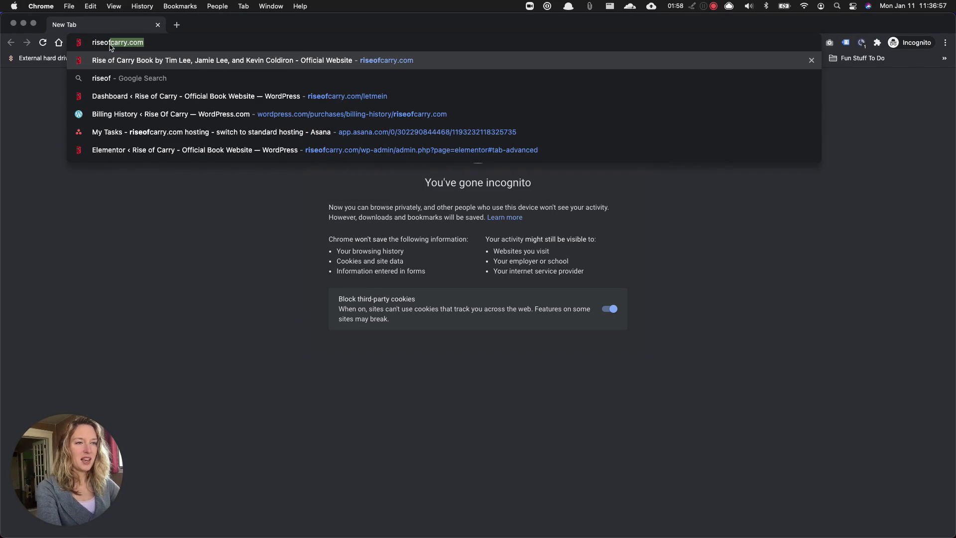
{"action": "key", "text": "Return"}
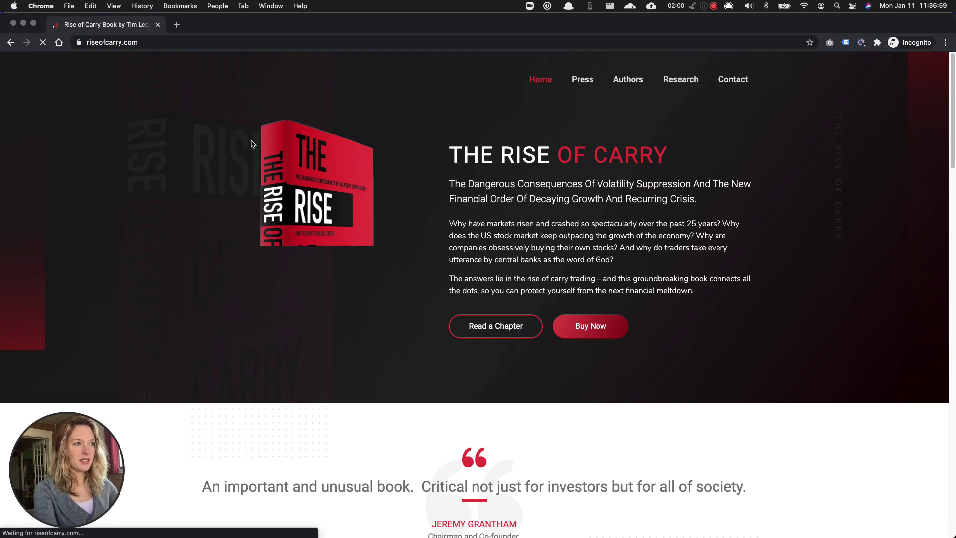
{"action": "left_click", "coordinate": [627, 79]}
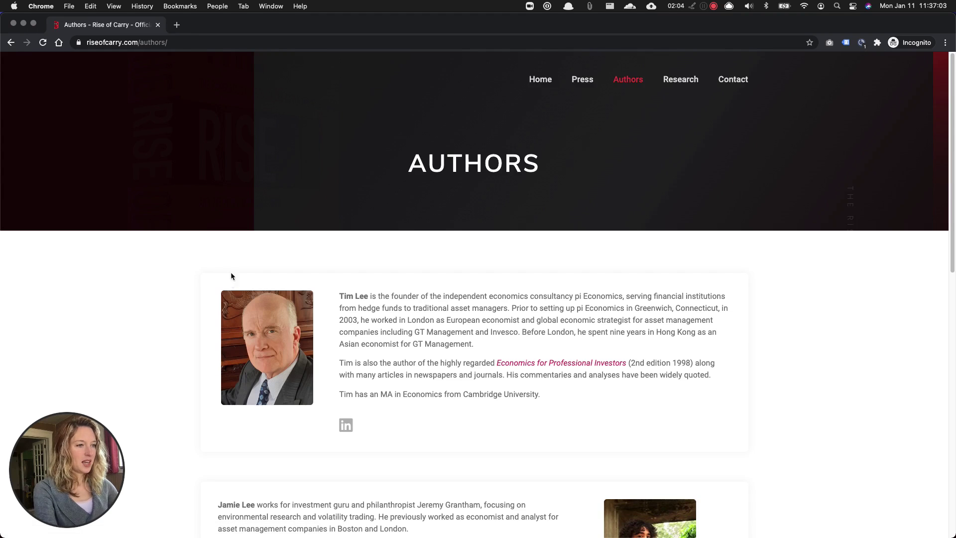
{"action": "scroll", "coordinate": [155, 263], "scroll_direction": "down", "scroll_amount": 3}
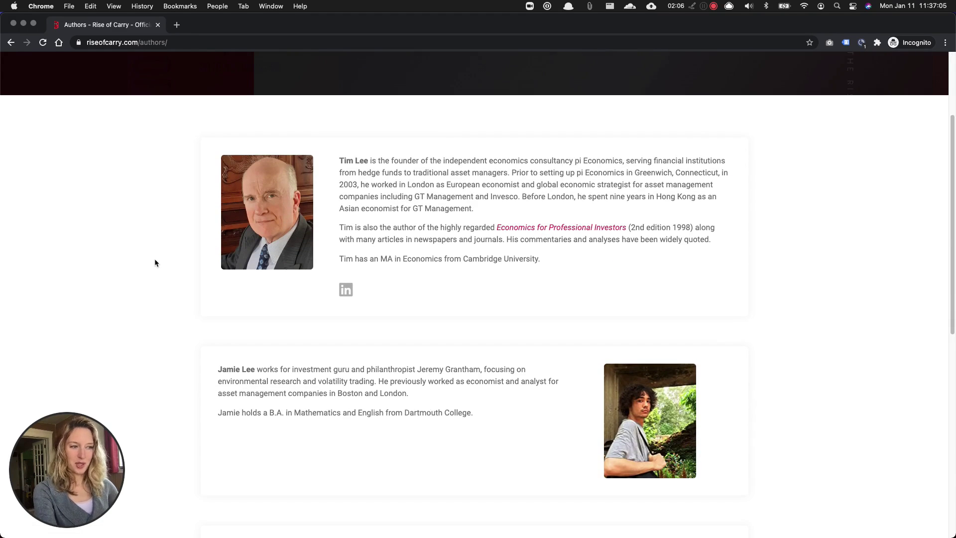
{"action": "scroll", "coordinate": [154, 263], "scroll_direction": "up", "scroll_amount": 3}
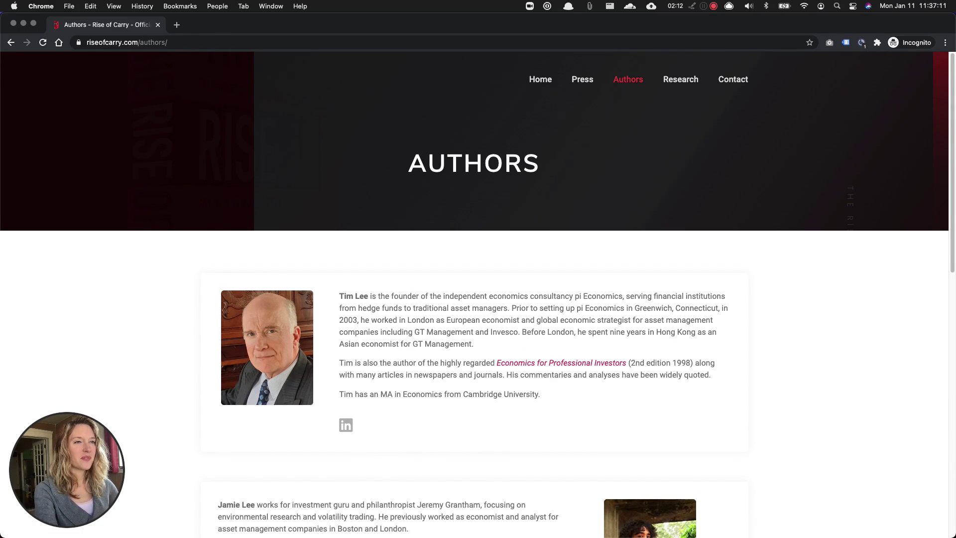
{"action": "left_click", "coordinate": [14, 24]}
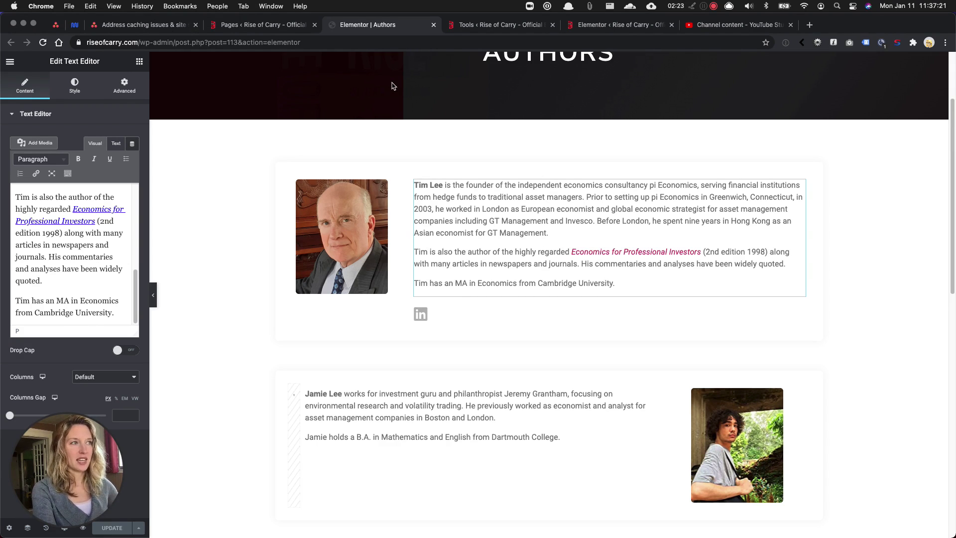
Switch to Elementor's Tools > General page and highlight the Regenerate CSS option.
{"action": "left_click", "coordinate": [481, 28]}
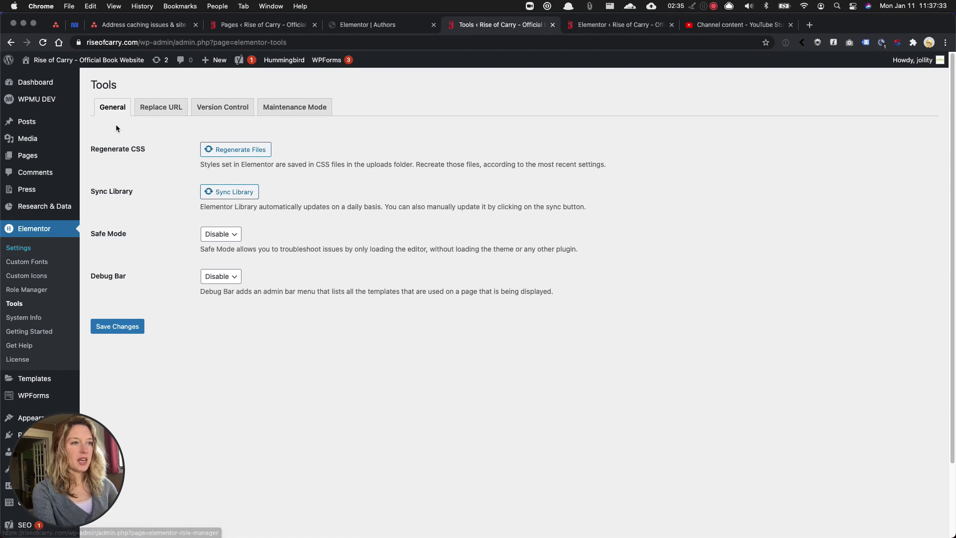
{"action": "triple_click", "coordinate": [114, 149]}
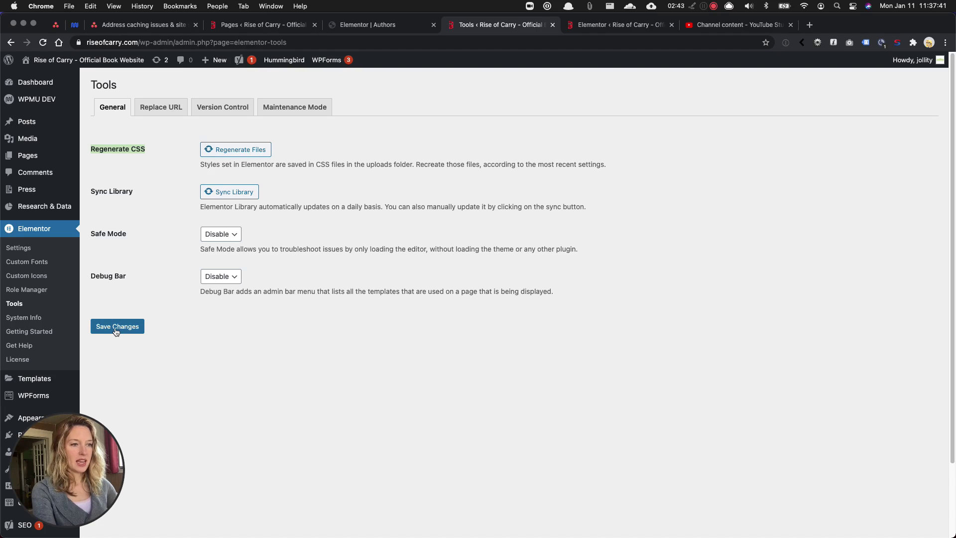
{"action": "left_click", "coordinate": [139, 261]}
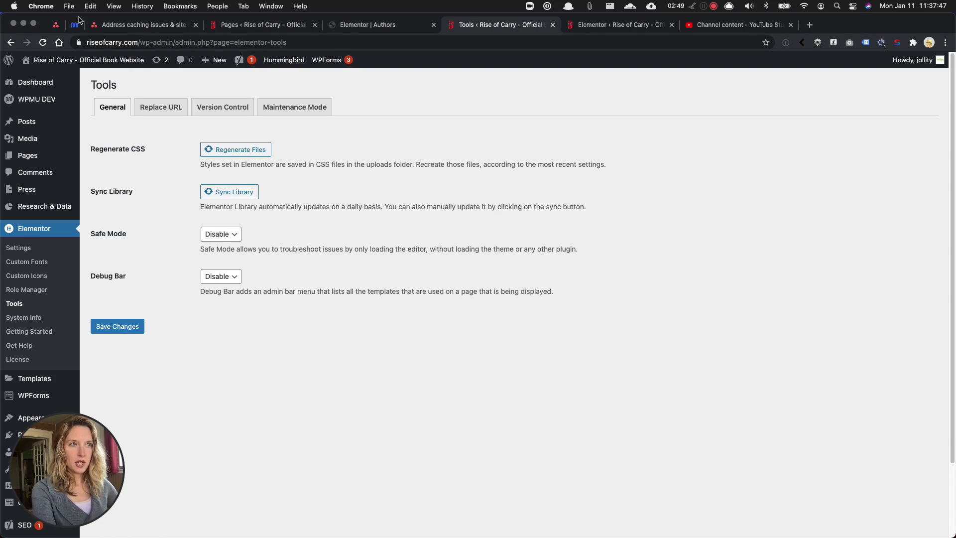
{"action": "left_click", "coordinate": [67, 5]}
Open a private window, discard the pasted link, and close it to return to Elementor Tools.
{"action": "left_click", "coordinate": [106, 41]}
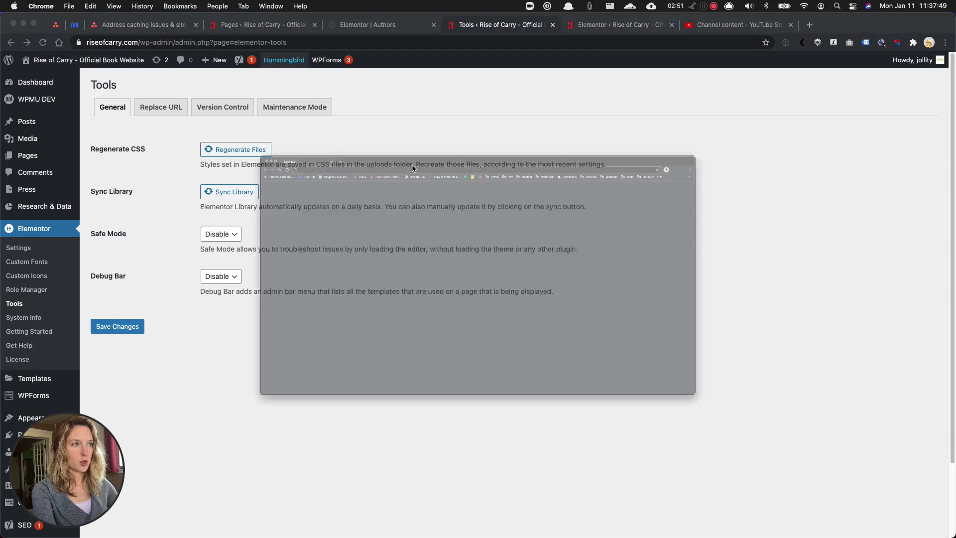
{"action": "type", "text": "https://a.cl.ly/YEuQEvNr"}
{"action": "key", "text": "super+a"}
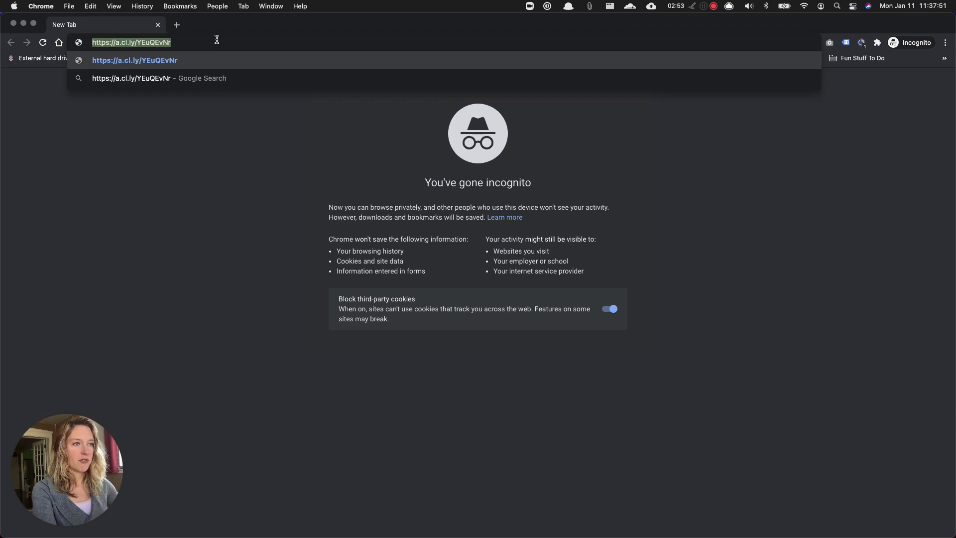
{"action": "key", "text": "BackSpace"}
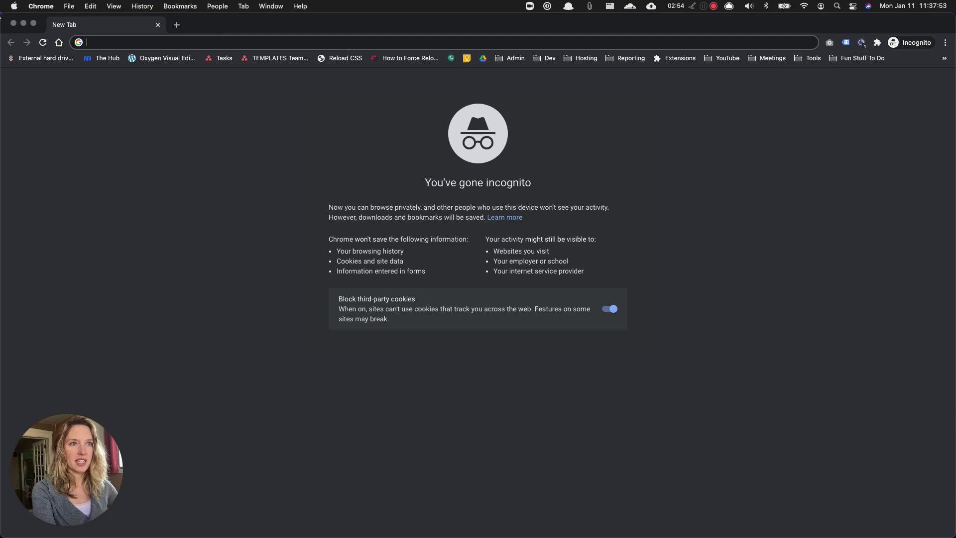
{"action": "left_click", "coordinate": [13, 23]}
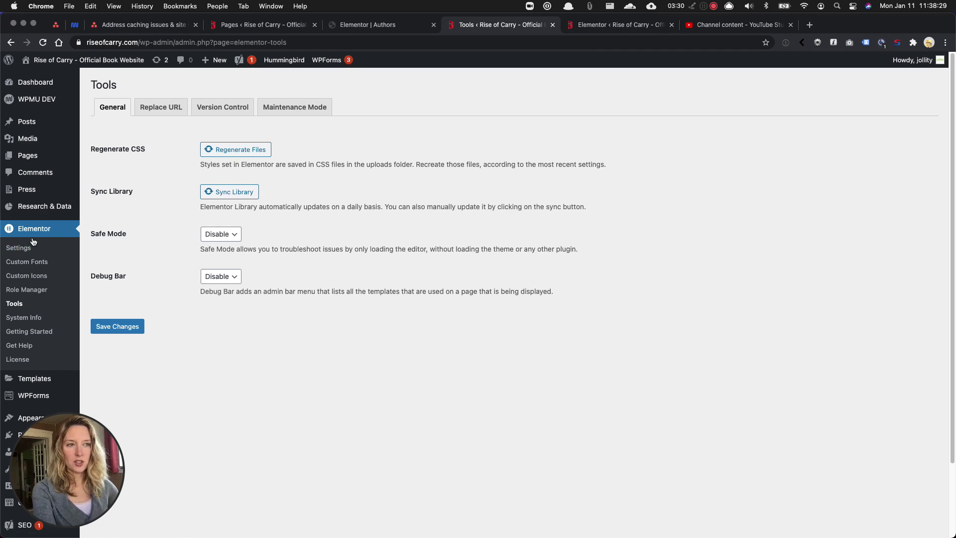
{"action": "mouse_move", "coordinate": [276, 63]}
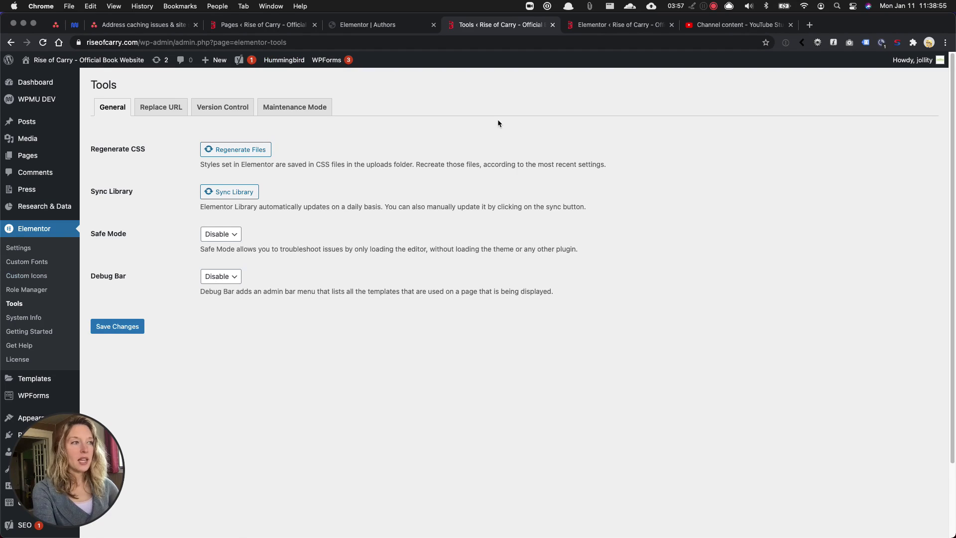
In Elementor's Advanced settings, set CSS Print Method to Internal Embedding and save.
{"action": "left_click", "coordinate": [620, 29]}
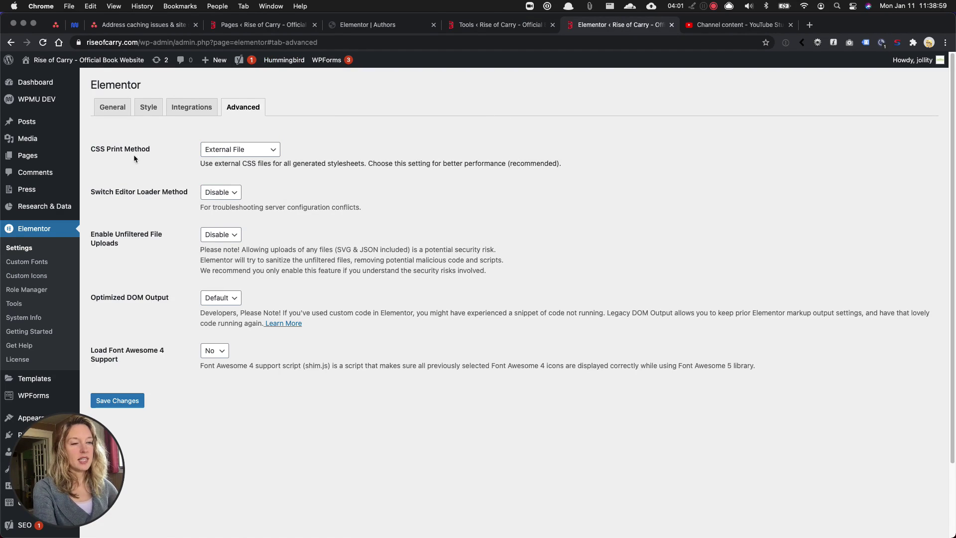
{"action": "double_click", "coordinate": [117, 148]}
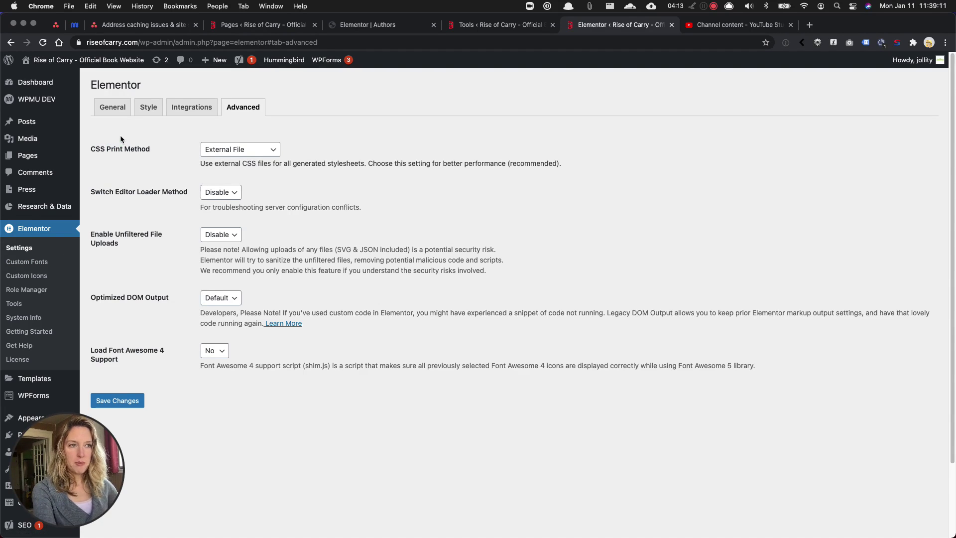
{"action": "left_click", "coordinate": [237, 109]}
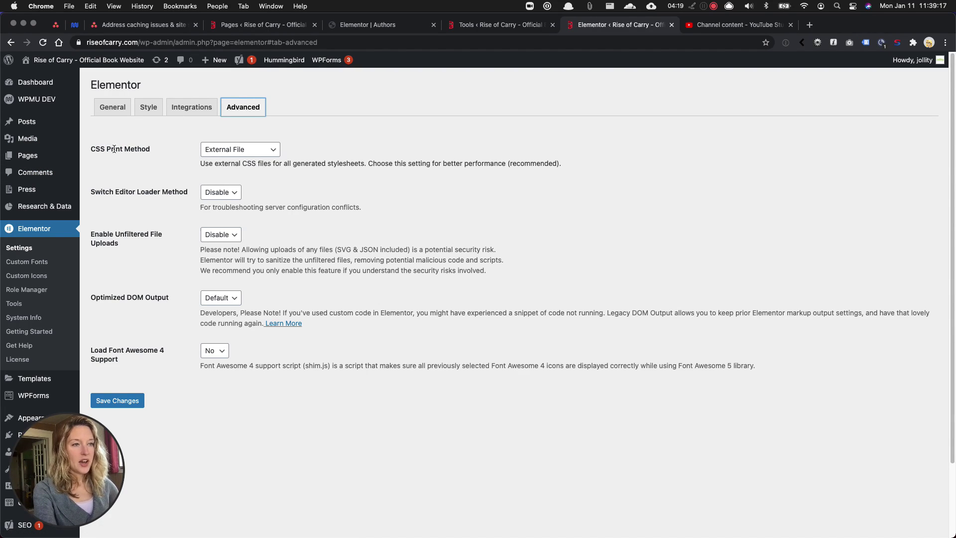
{"action": "left_click_drag", "start_coordinate": [150, 149], "coordinate": [91, 150]}
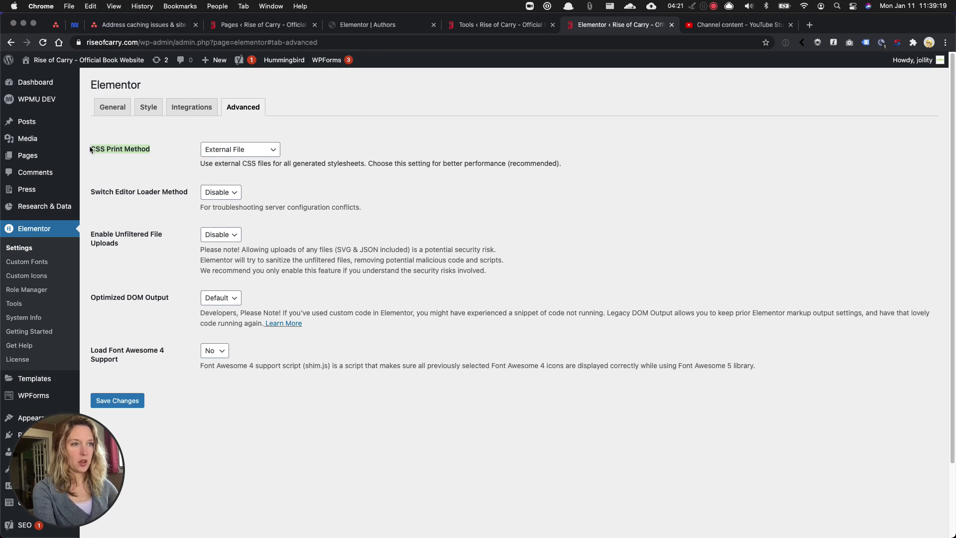
{"action": "left_click", "coordinate": [241, 151]}
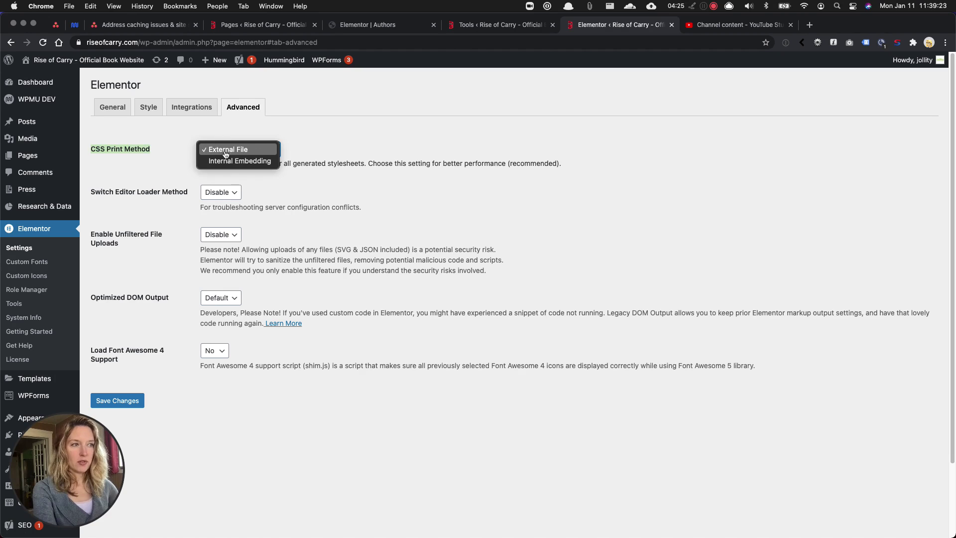
{"action": "left_click", "coordinate": [228, 161]}
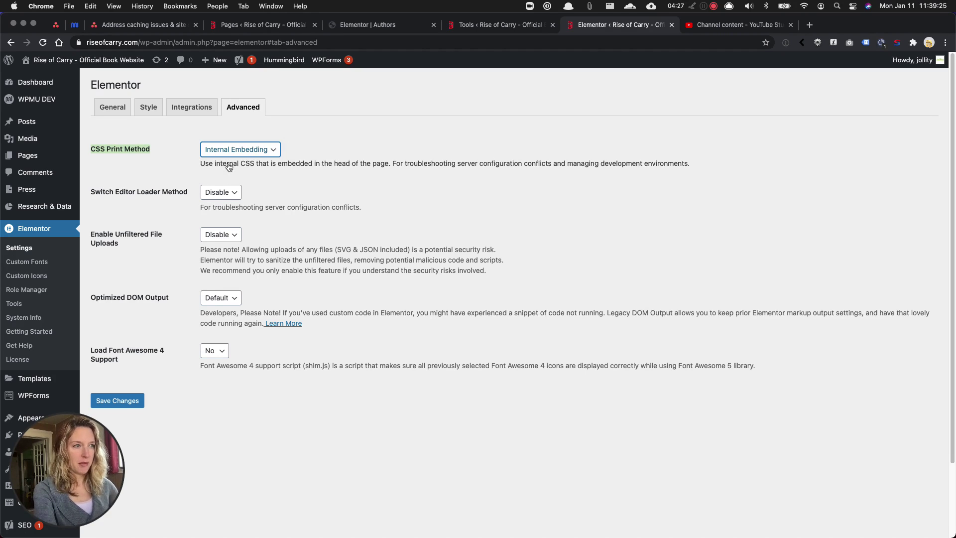
{"action": "left_click", "coordinate": [118, 402]}
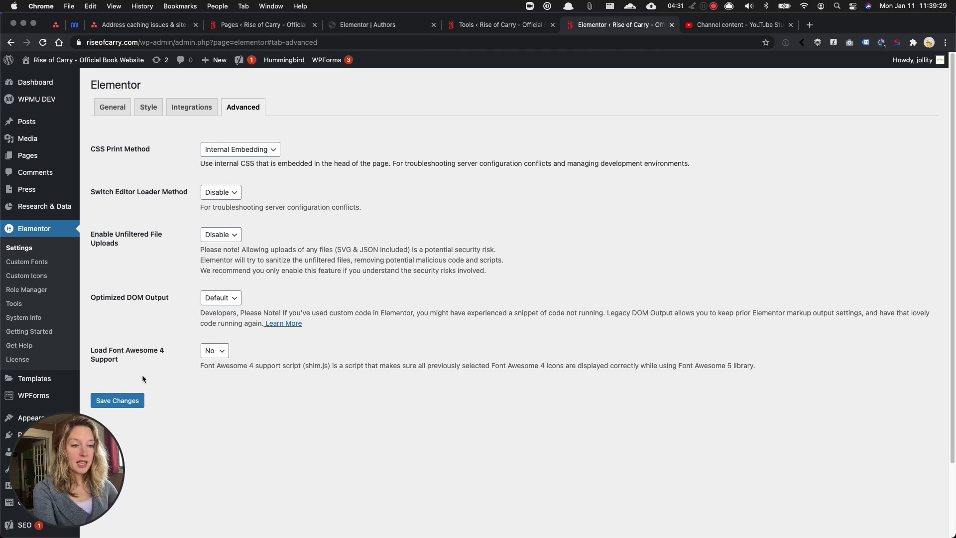
Switch CSS Print Method back to External File and save again.
{"action": "left_click", "coordinate": [227, 151]}
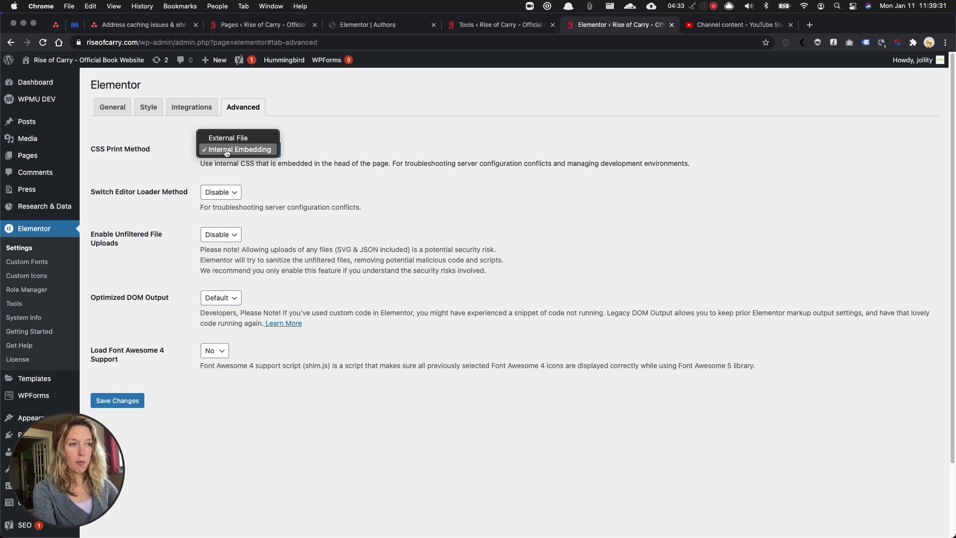
{"action": "left_click", "coordinate": [221, 139]}
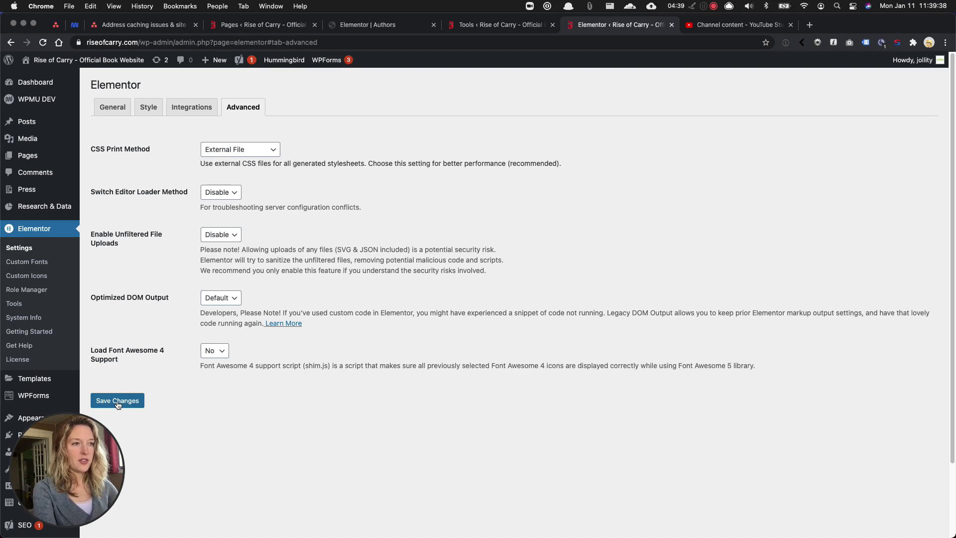
{"action": "left_click", "coordinate": [225, 155]}
{"action": "left_click", "coordinate": [214, 149]}
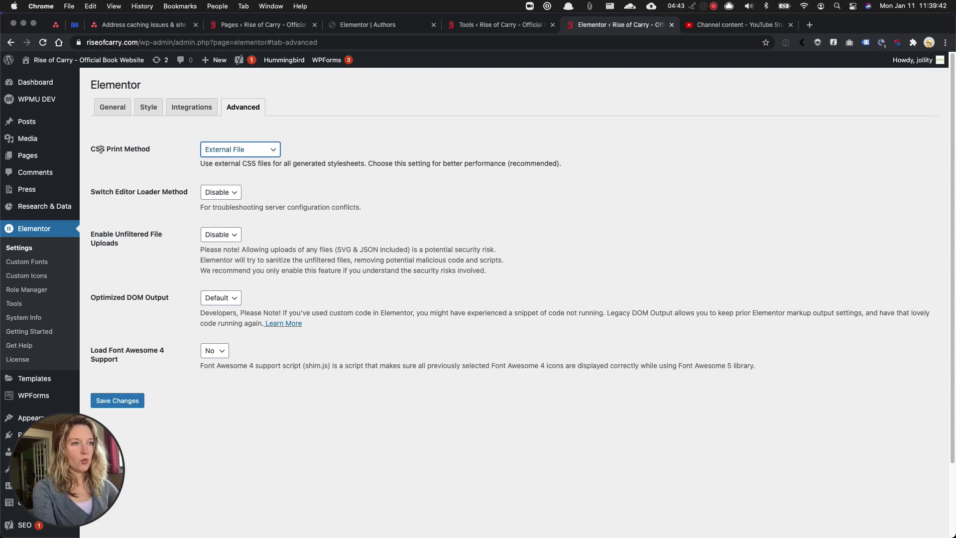
{"action": "left_click", "coordinate": [101, 149]}
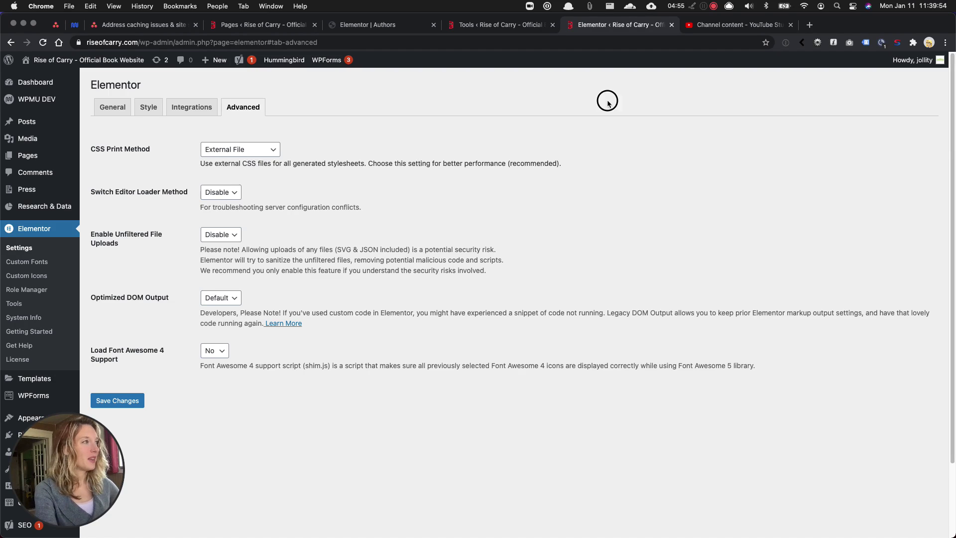
Load riseofcarry.com in a new Incognito window, then open and reload its Authors page.
{"action": "left_click", "coordinate": [69, 6]}
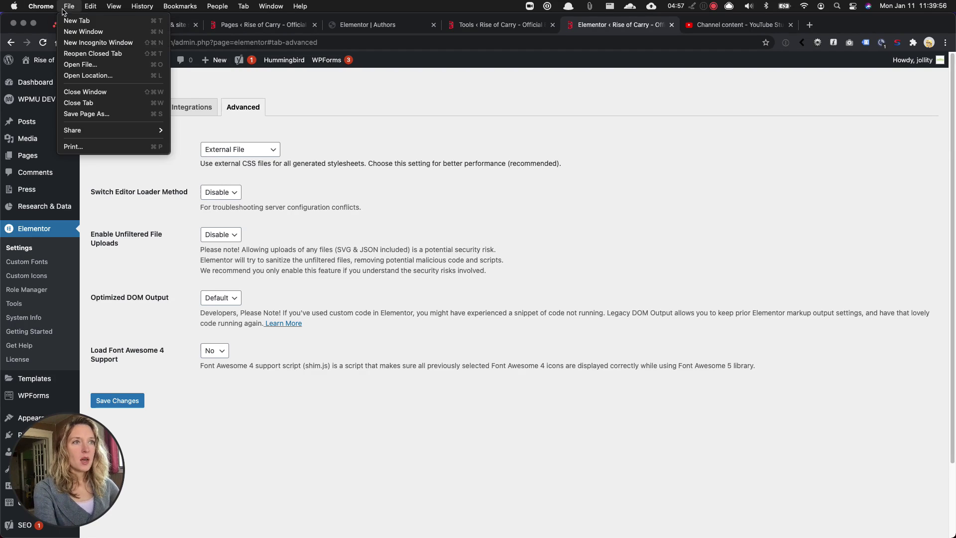
{"action": "left_click", "coordinate": [67, 45]}
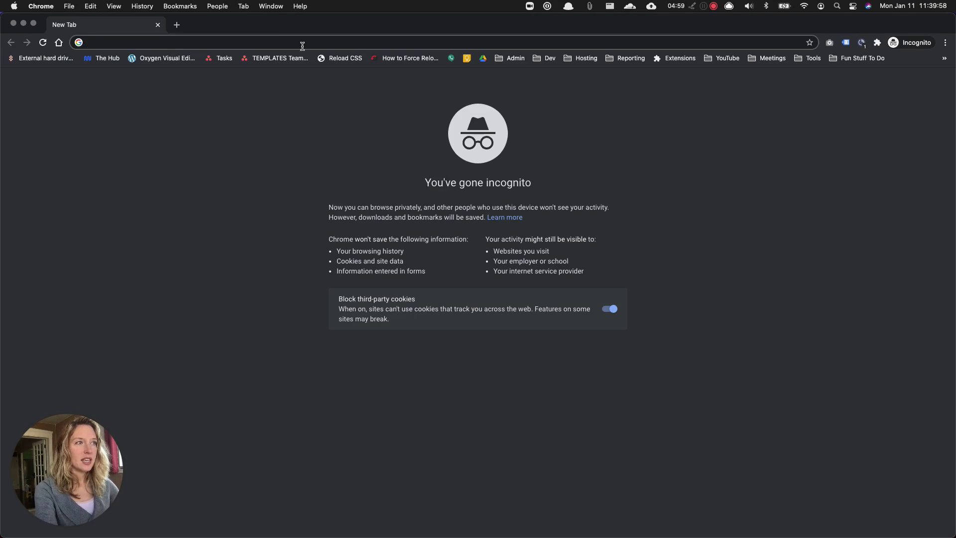
{"action": "type", "text": "riseo"}
{"action": "key", "text": "Return"}
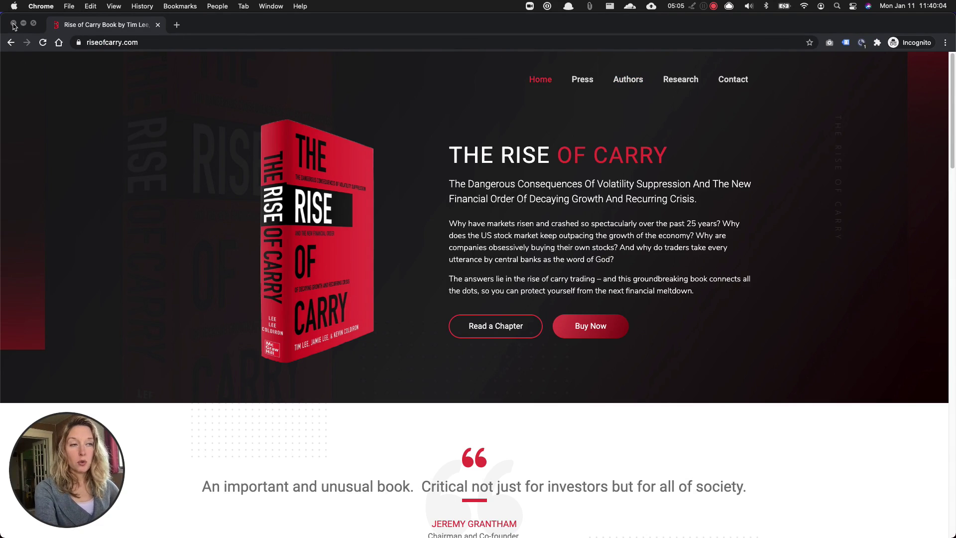
{"action": "left_click", "coordinate": [628, 80]}
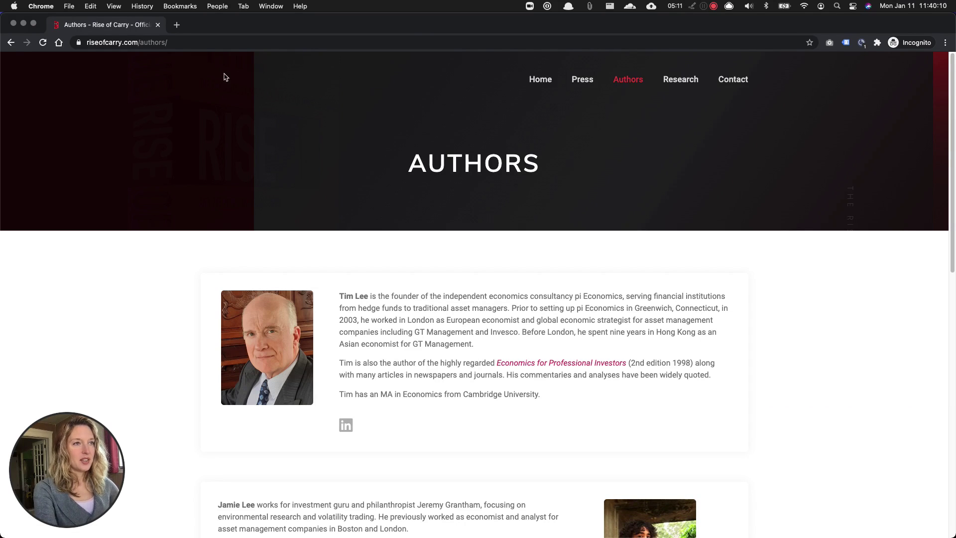
{"action": "left_click", "coordinate": [182, 42]}
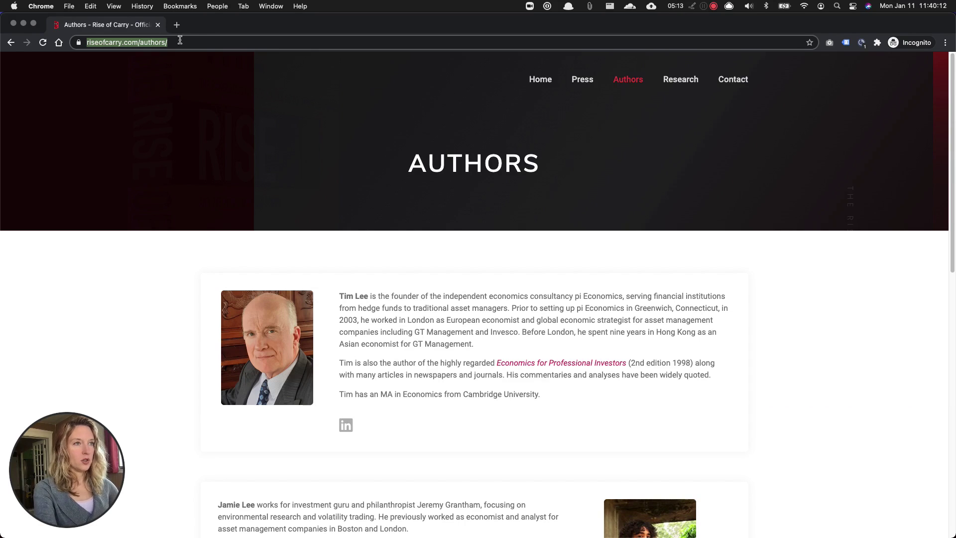
{"action": "key", "text": "Return"}
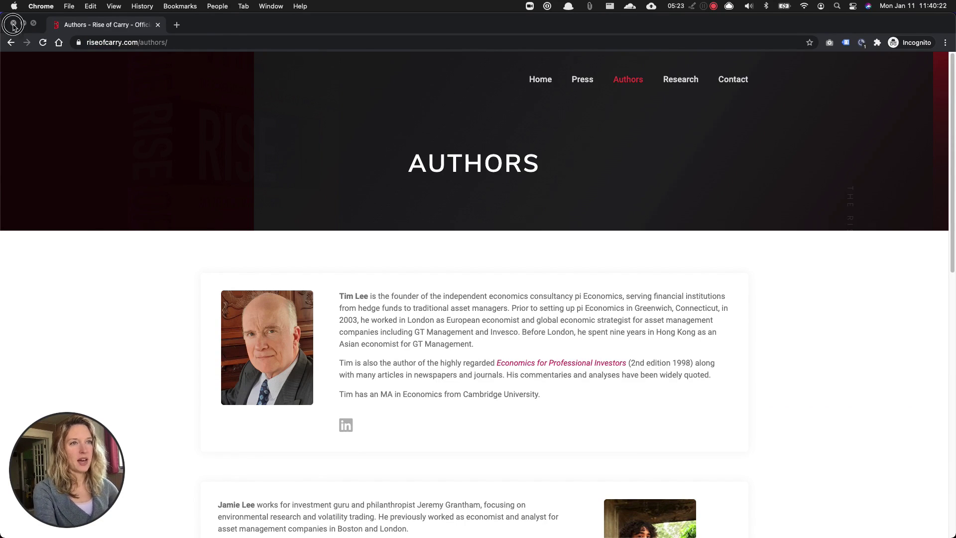
Close the Incognito window to return to Elementor's Advanced settings.
{"action": "left_click", "coordinate": [14, 23]}
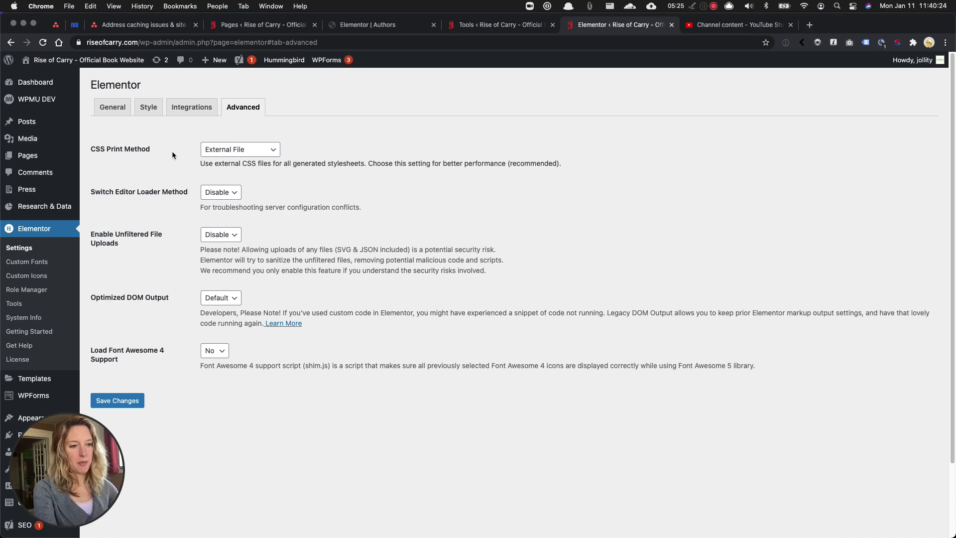